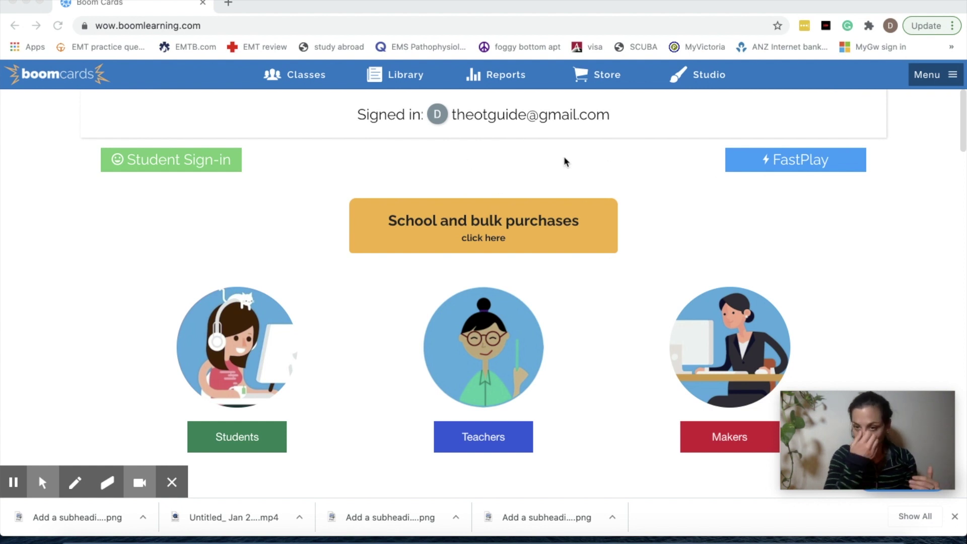
Show the store's Decks listing sorted by Price - Low to High.
{"action": "scroll", "coordinate": [539, 261], "scroll_direction": "down", "scroll_amount": 1}
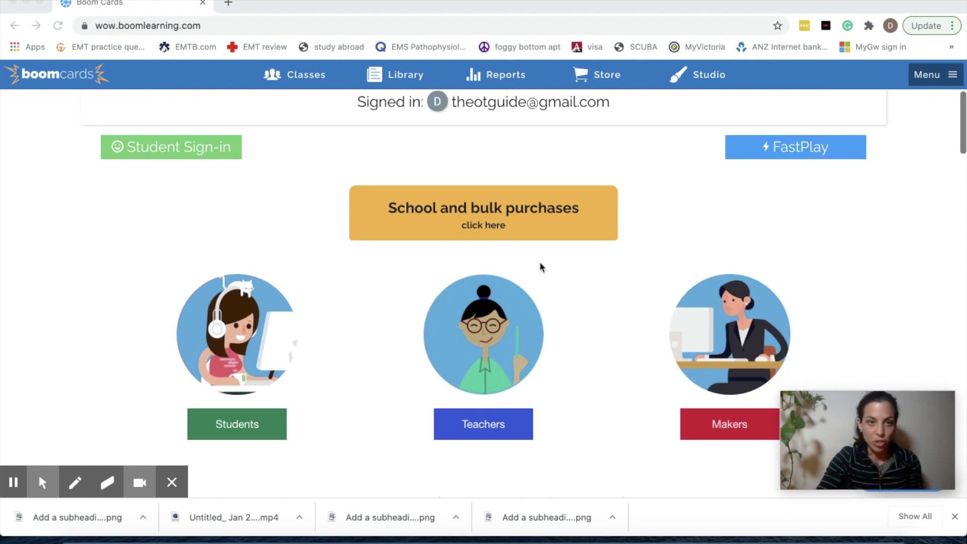
{"action": "scroll", "coordinate": [539, 262], "scroll_direction": "up", "scroll_amount": 1}
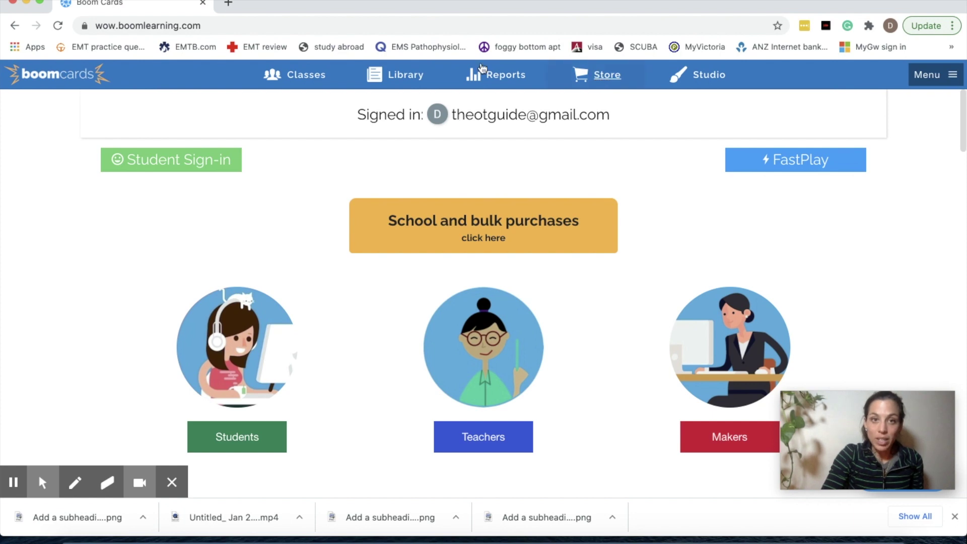
{"action": "left_click", "coordinate": [607, 74]}
{"action": "scroll", "coordinate": [607, 74], "scroll_direction": "down", "scroll_amount": 4}
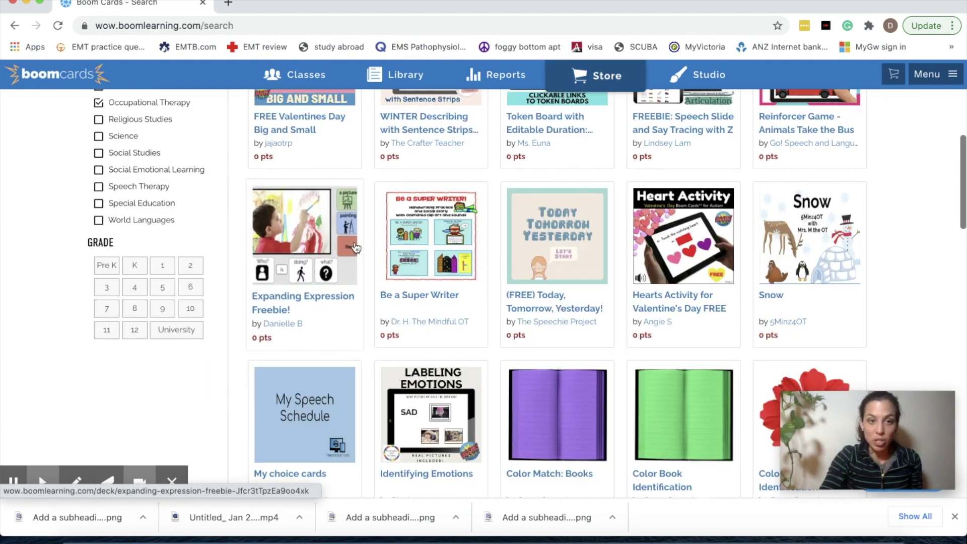
{"action": "scroll", "coordinate": [425, 301], "scroll_direction": "up", "scroll_amount": 3}
{"action": "scroll", "coordinate": [424, 301], "scroll_direction": "up", "scroll_amount": 2}
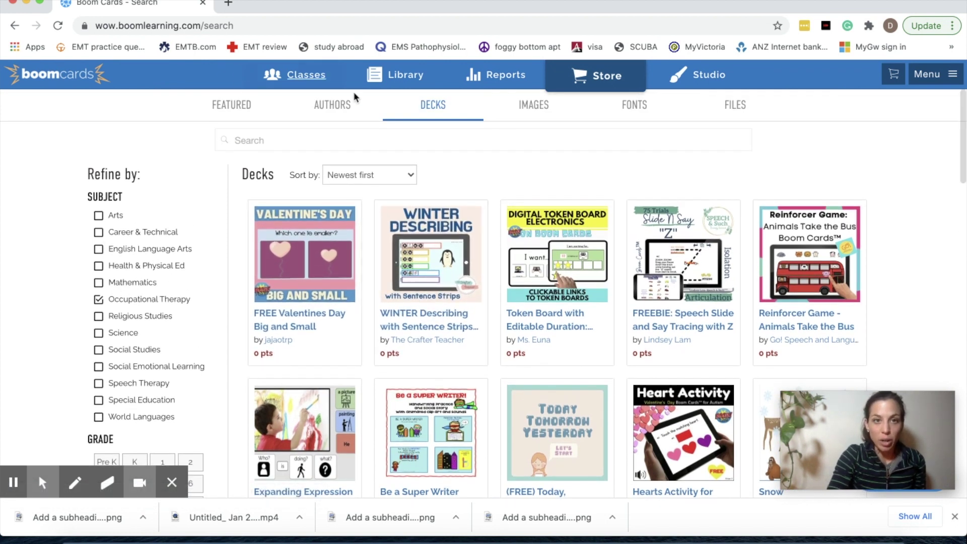
{"action": "left_click", "coordinate": [424, 106]}
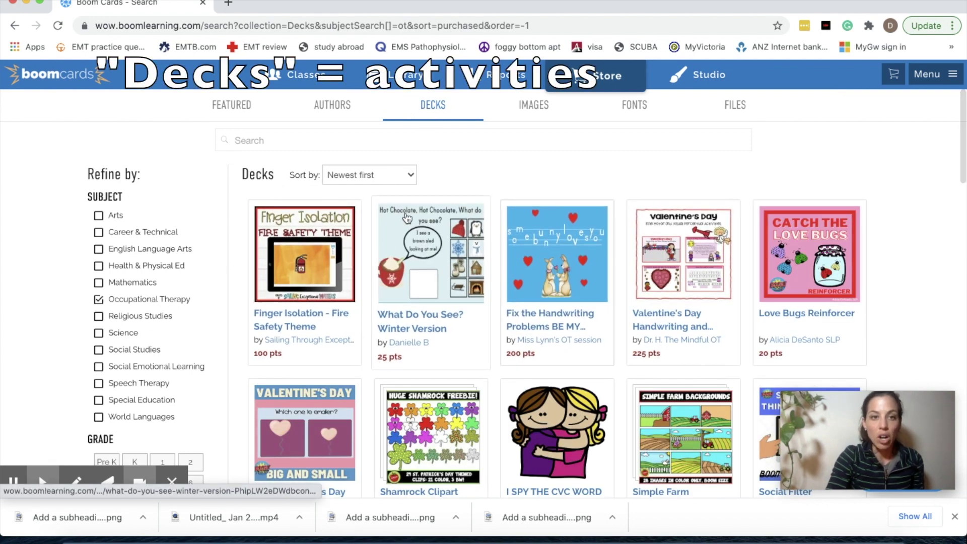
{"action": "left_click", "coordinate": [372, 175]}
{"action": "left_click", "coordinate": [385, 223]}
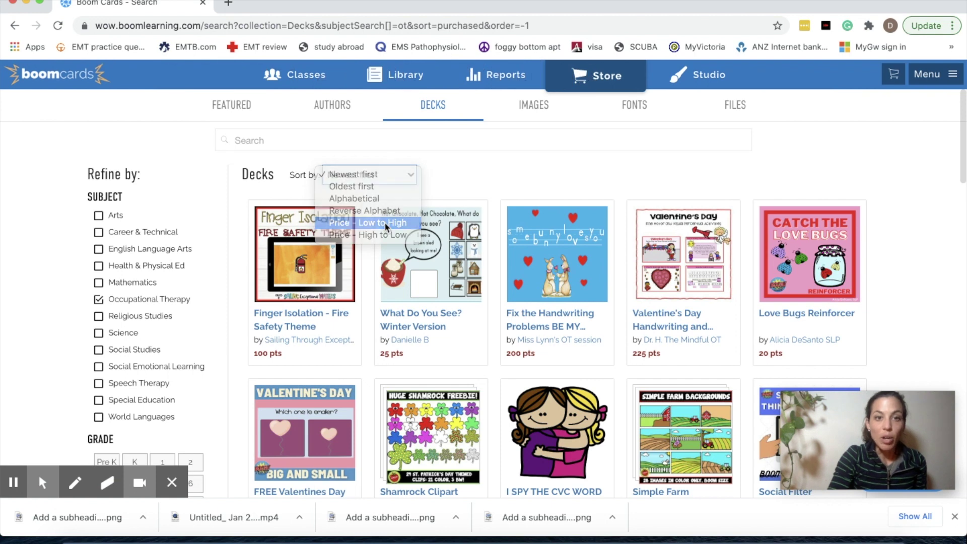
Find the free Identifying Emotions deck in the results and open its page.
{"action": "scroll", "coordinate": [322, 364], "scroll_direction": "down", "scroll_amount": 1}
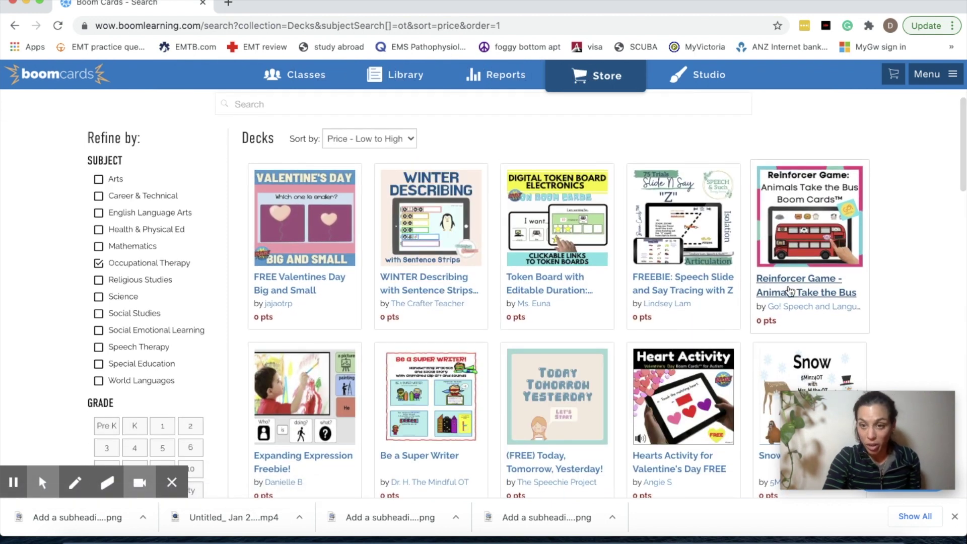
{"action": "scroll", "coordinate": [675, 327], "scroll_direction": "down", "scroll_amount": 2}
{"action": "scroll", "coordinate": [675, 327], "scroll_direction": "down", "scroll_amount": 5}
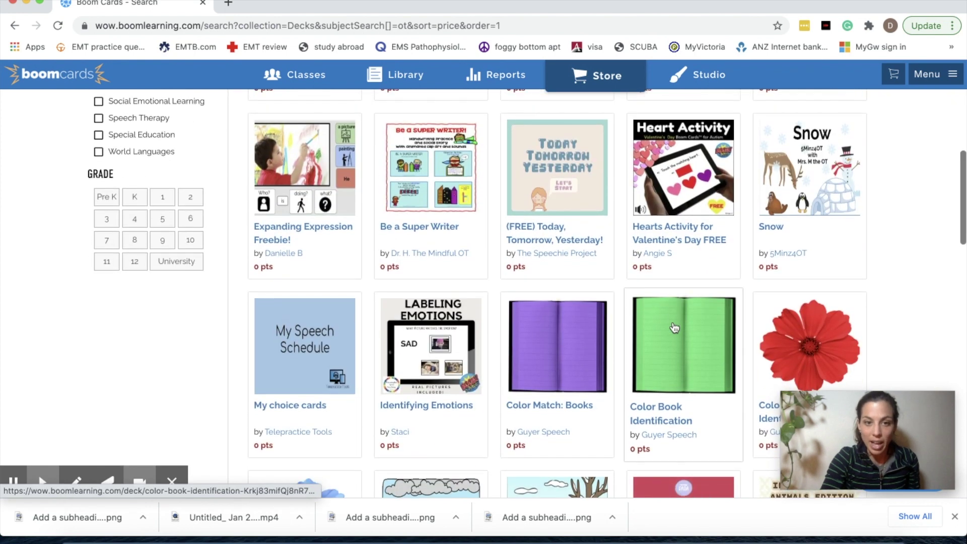
{"action": "scroll", "coordinate": [554, 353], "scroll_direction": "up", "scroll_amount": 1}
{"action": "left_click", "coordinate": [431, 377]}
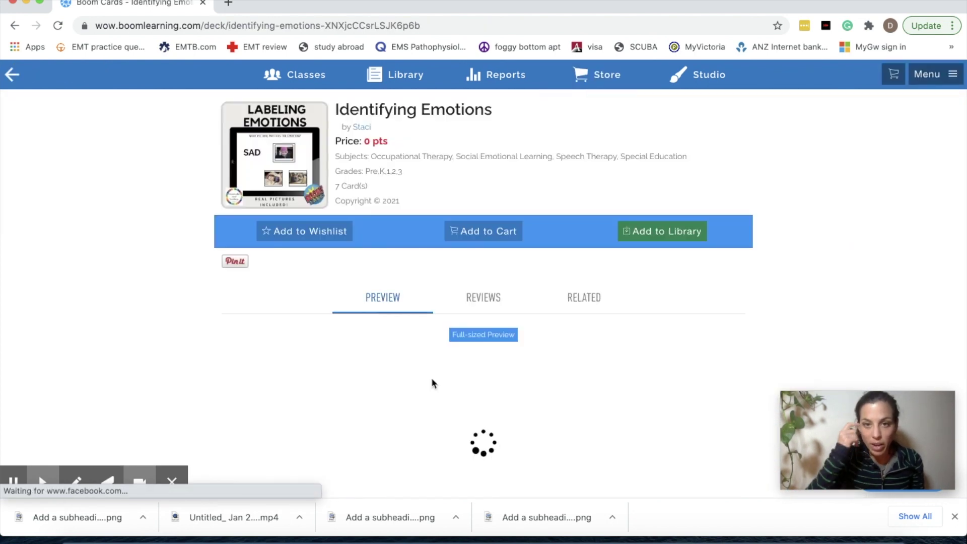
Check out the Identifying Emotions deck for 0 points, then go to the Library.
{"action": "left_click", "coordinate": [483, 237]}
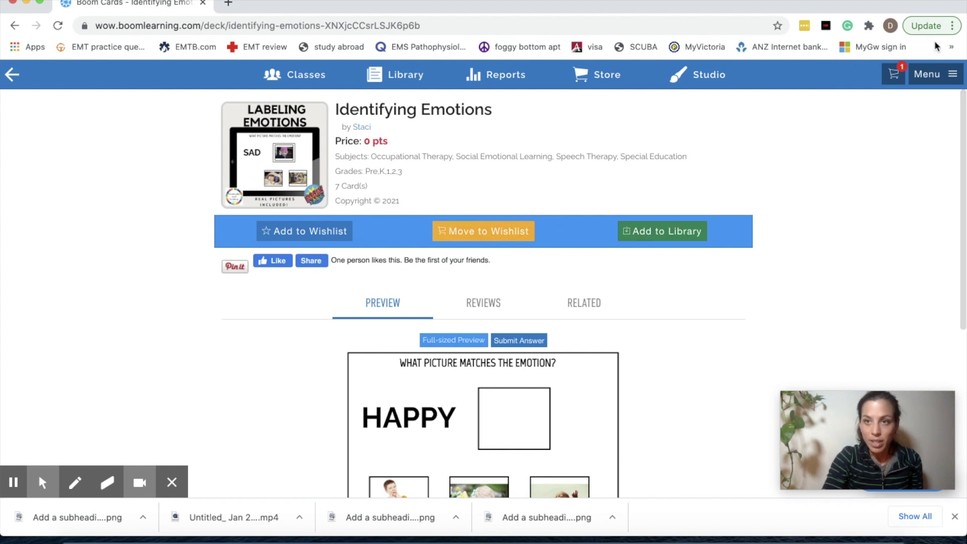
{"action": "left_click", "coordinate": [894, 74]}
{"action": "left_click", "coordinate": [715, 352]}
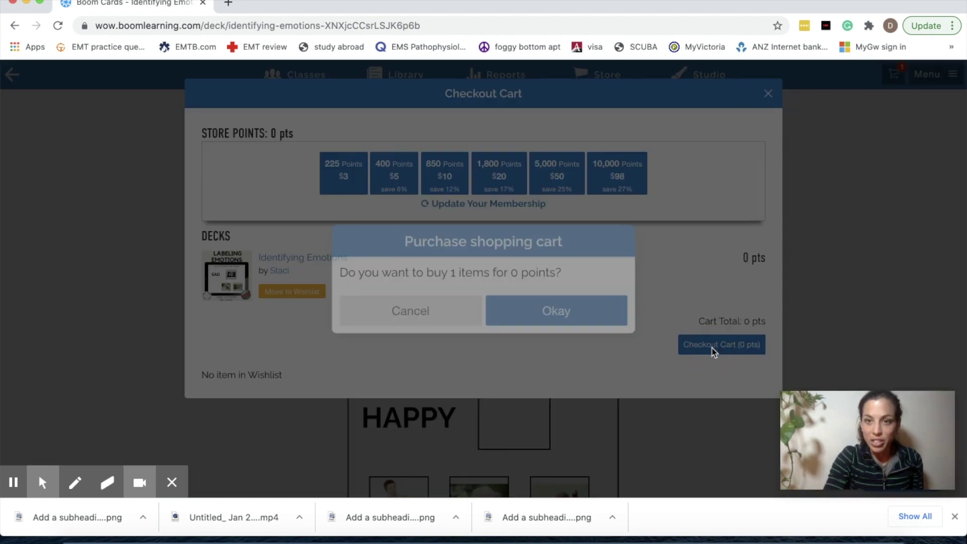
{"action": "left_click", "coordinate": [560, 317]}
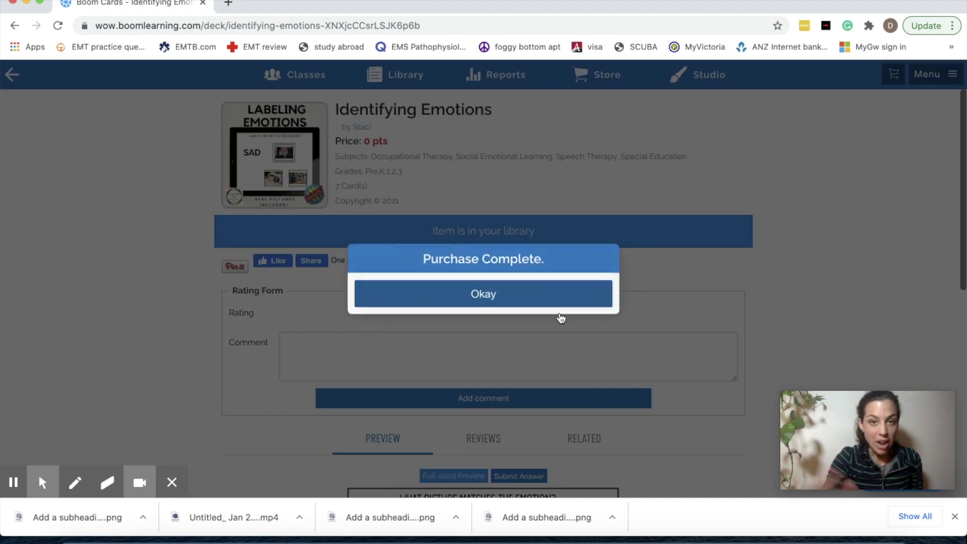
{"action": "left_click", "coordinate": [483, 291]}
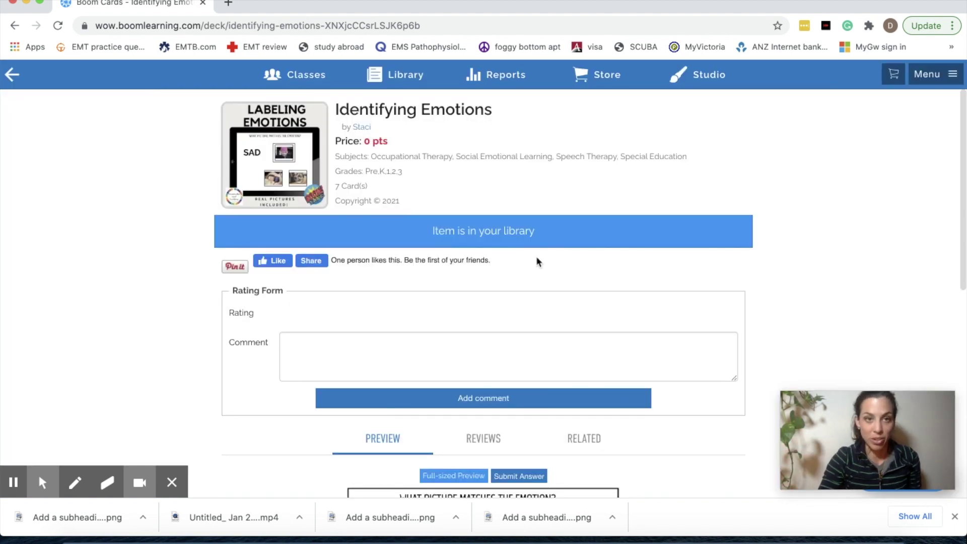
{"action": "left_click", "coordinate": [406, 78]}
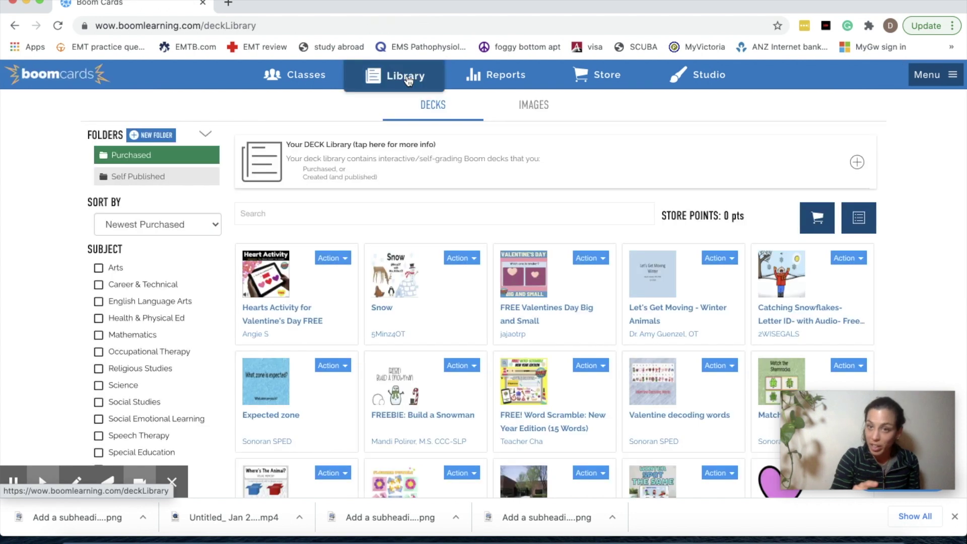
{"action": "scroll", "coordinate": [483, 231], "scroll_direction": "down", "scroll_amount": 2}
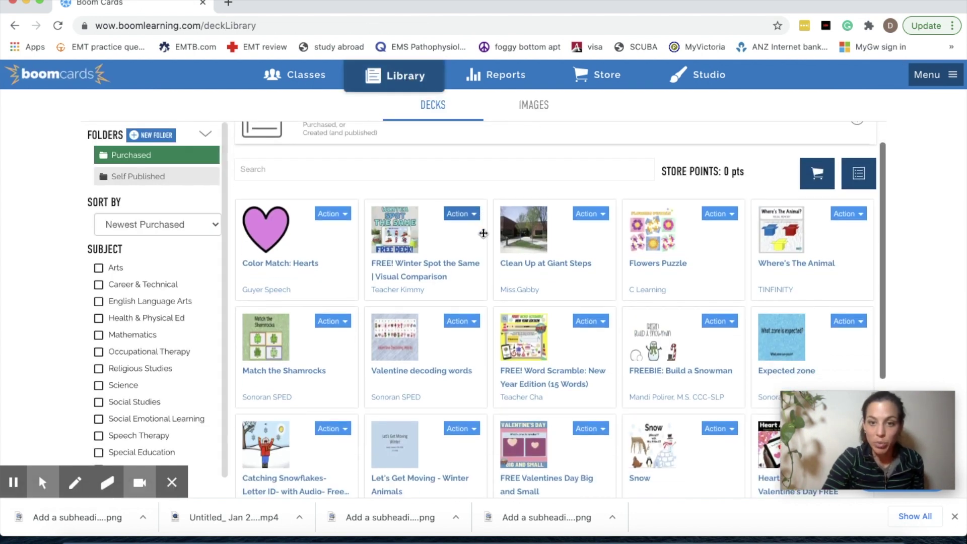
{"action": "scroll", "coordinate": [482, 231], "scroll_direction": "down", "scroll_amount": 5}
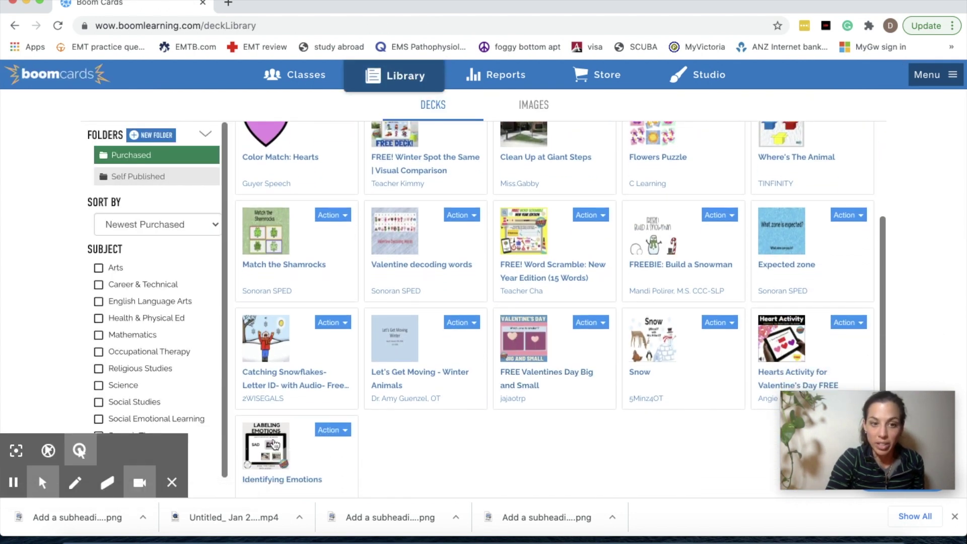
{"action": "scroll", "coordinate": [511, 456], "scroll_direction": "up", "scroll_amount": 1}
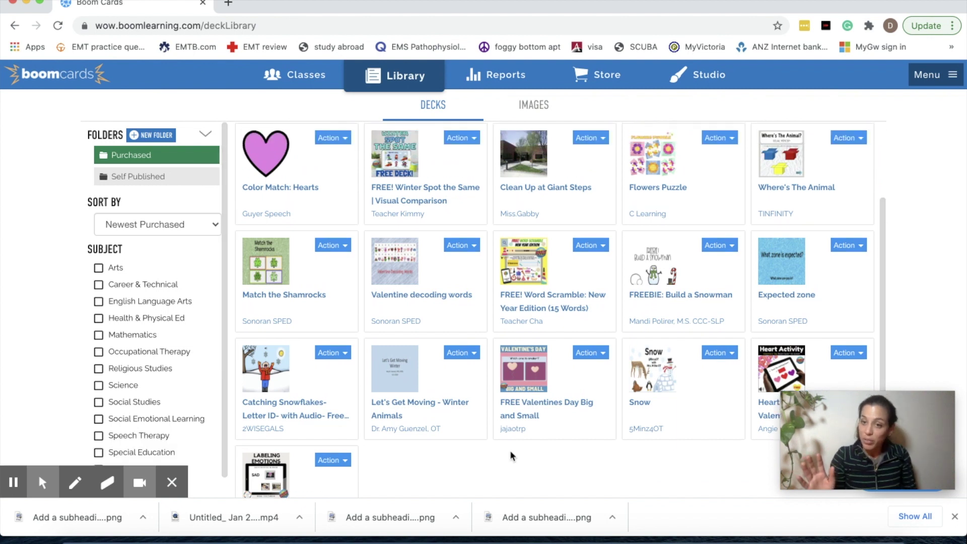
{"action": "scroll", "coordinate": [511, 456], "scroll_direction": "up", "scroll_amount": 1}
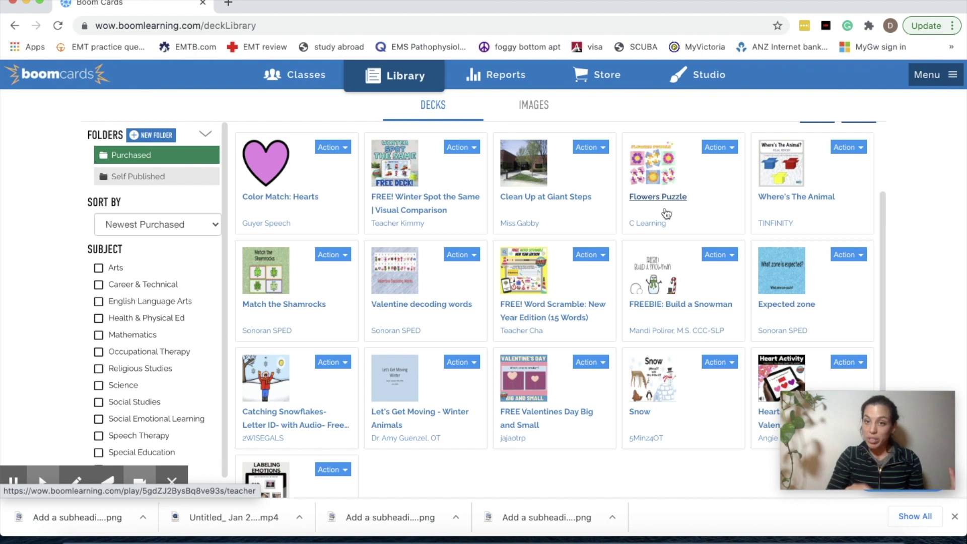
{"action": "left_click", "coordinate": [658, 166]}
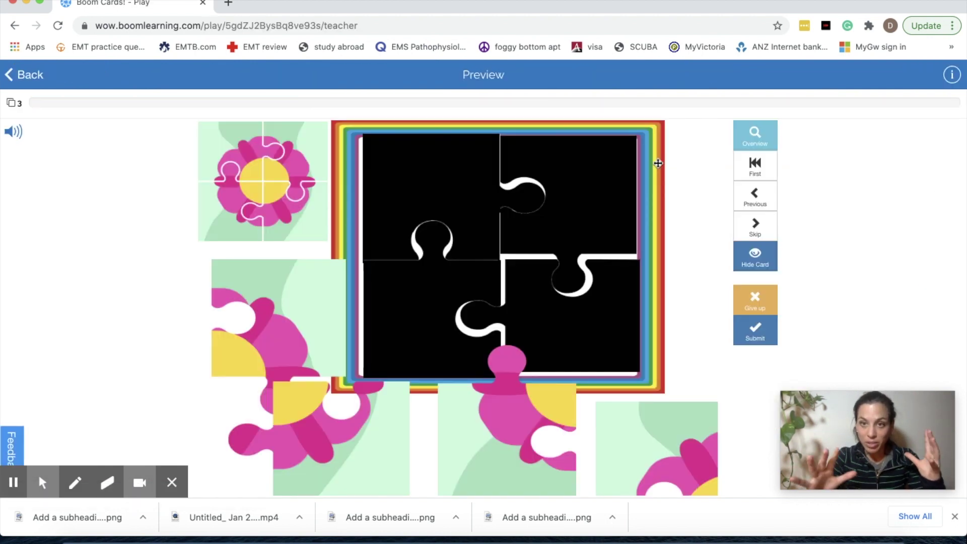
Place the four flower pieces in the puzzle's slots and submit the completed puzzle.
{"action": "left_click_drag", "start_coordinate": [309, 303], "coordinate": [615, 196]}
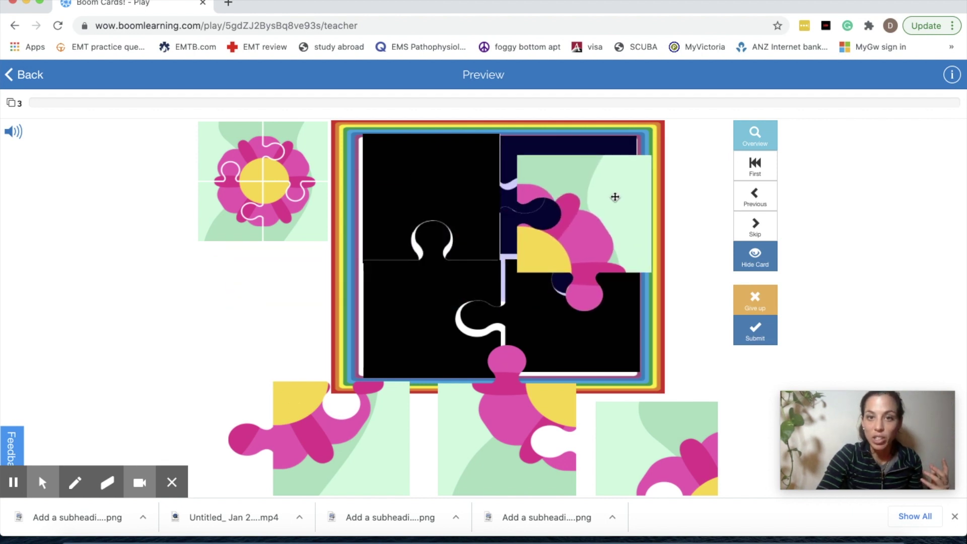
{"action": "left_click_drag", "start_coordinate": [318, 460], "coordinate": [543, 348]}
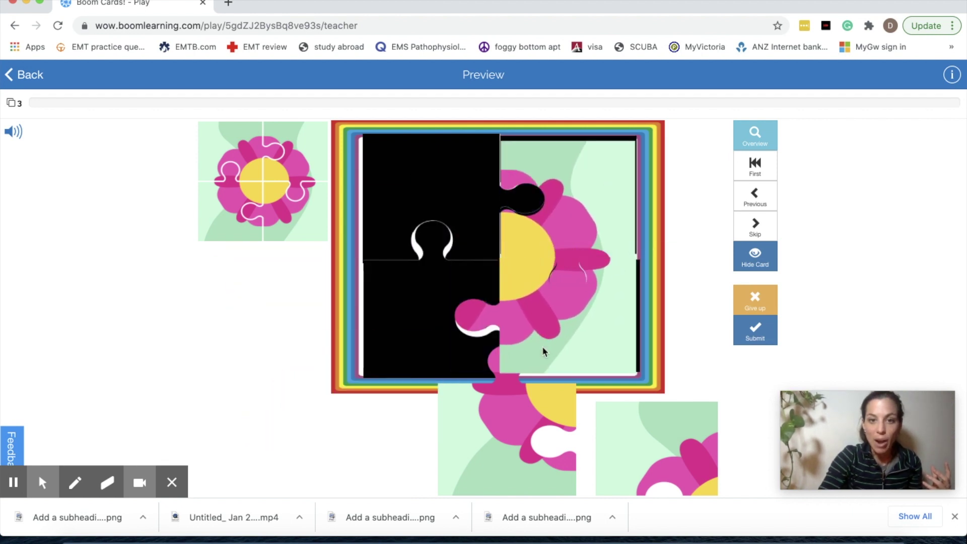
{"action": "left_click_drag", "start_coordinate": [504, 425], "coordinate": [436, 322]}
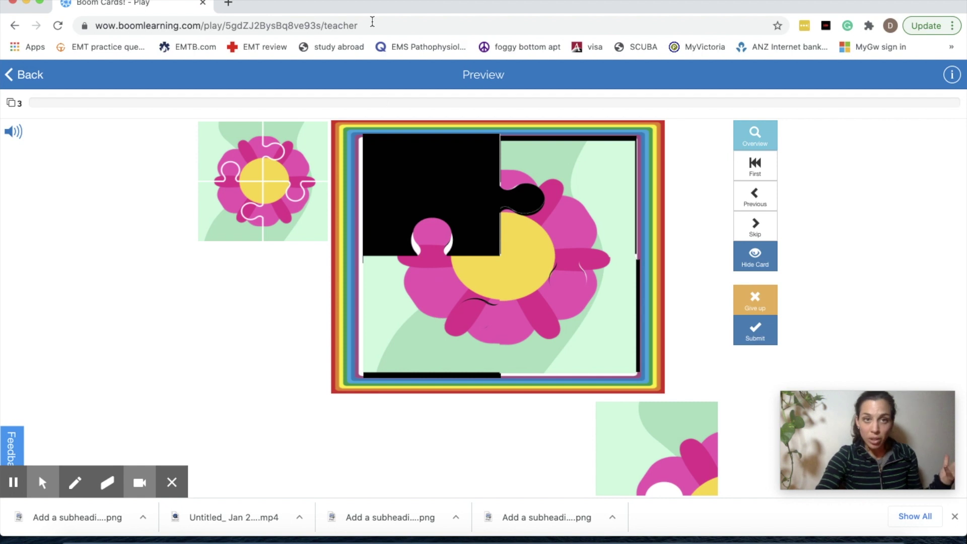
{"action": "left_click", "coordinate": [372, 22]}
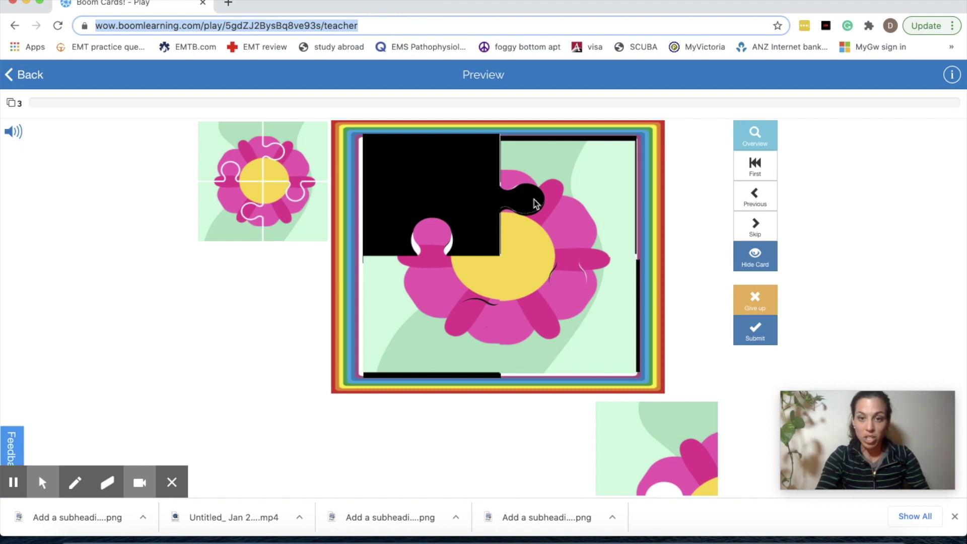
{"action": "left_click_drag", "start_coordinate": [633, 421], "coordinate": [391, 158]}
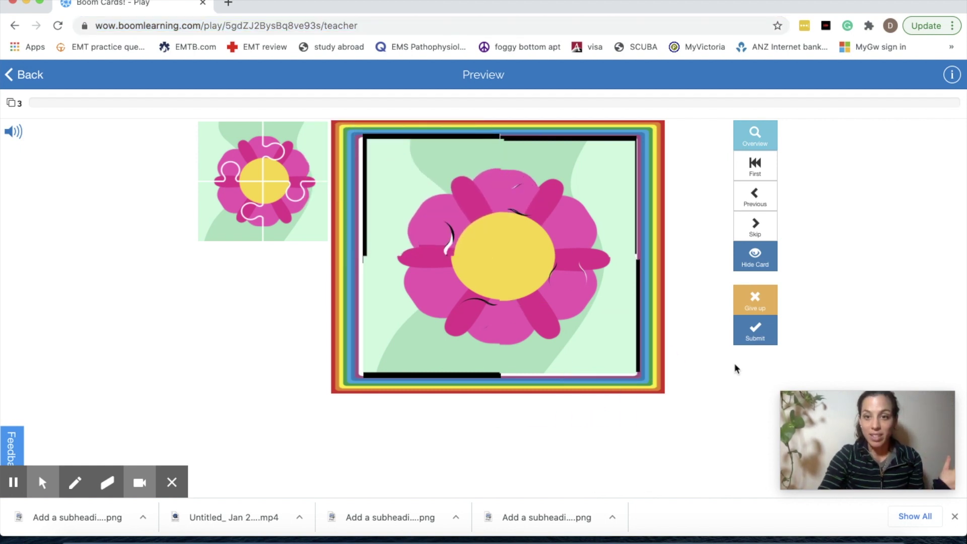
{"action": "left_click", "coordinate": [759, 334]}
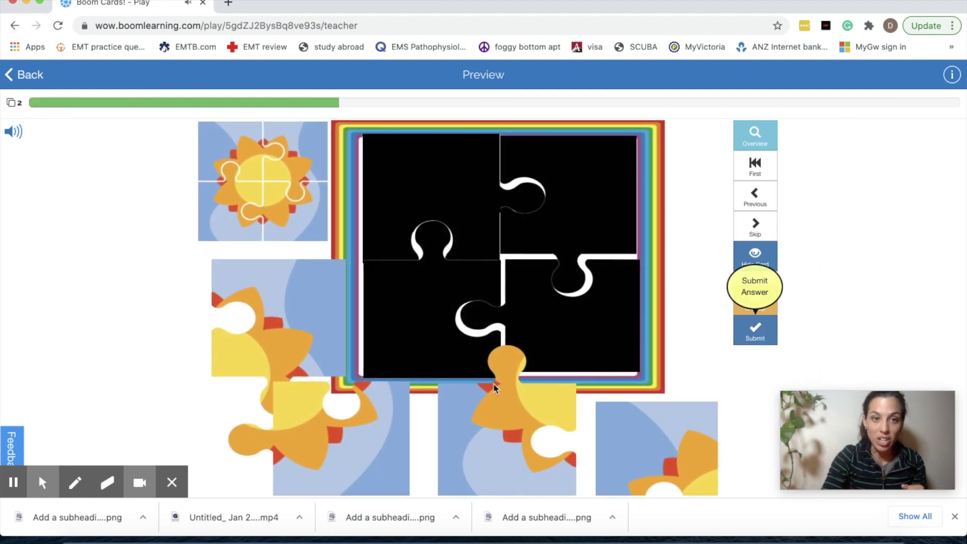
Fit the last flower piece into the sun puzzle, quit the preview, and open Expected zone.
{"action": "left_click_drag", "start_coordinate": [216, 313], "coordinate": [504, 192]}
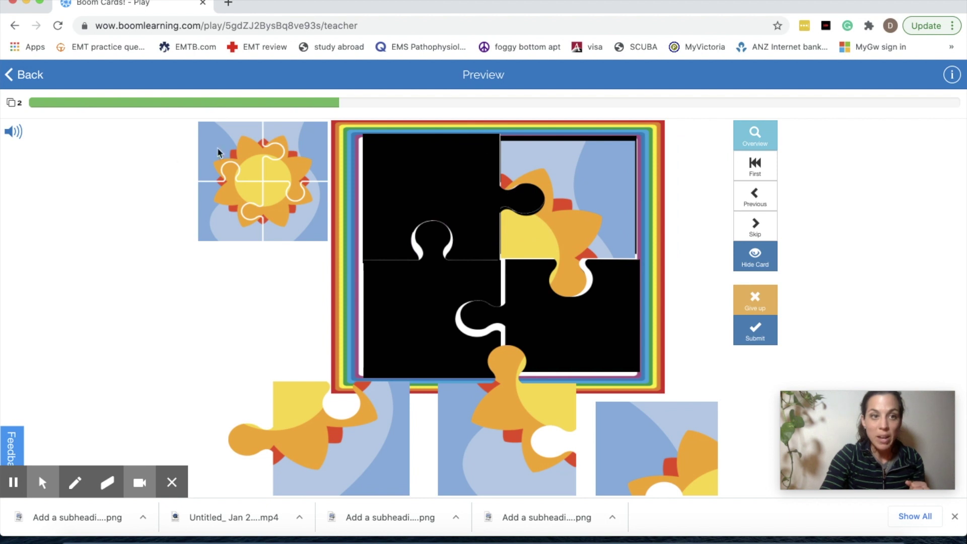
{"action": "left_click", "coordinate": [16, 85]}
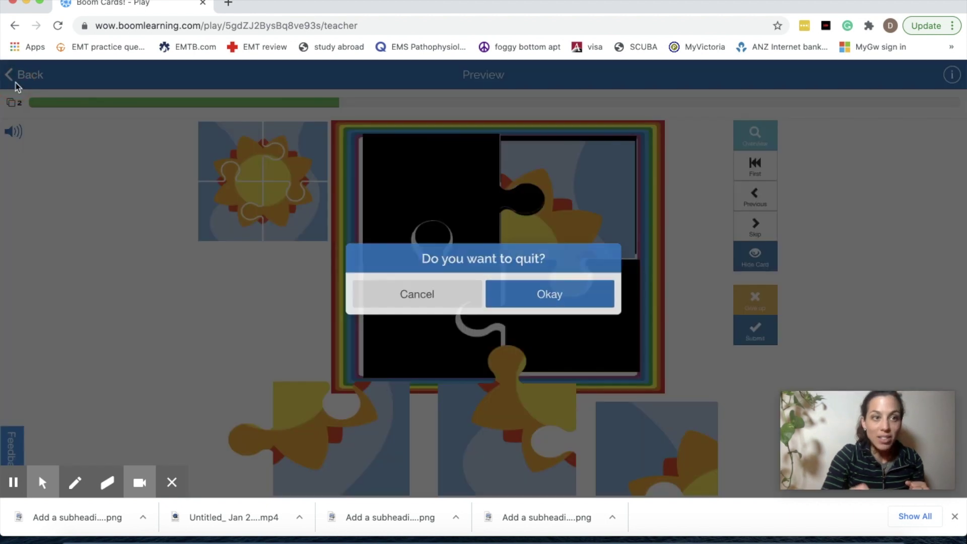
{"action": "left_click", "coordinate": [575, 301]}
{"action": "scroll", "coordinate": [554, 312], "scroll_direction": "down", "scroll_amount": 2}
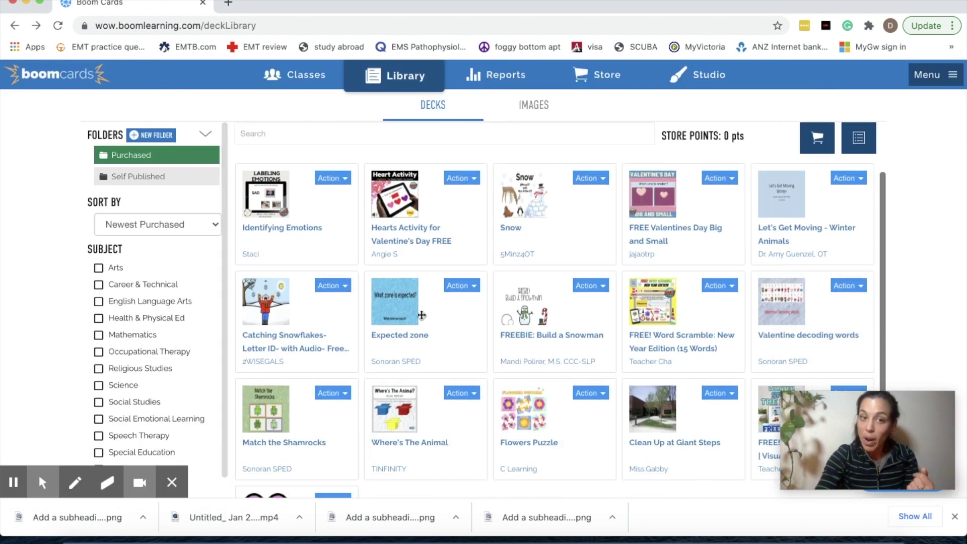
{"action": "left_click", "coordinate": [398, 297]}
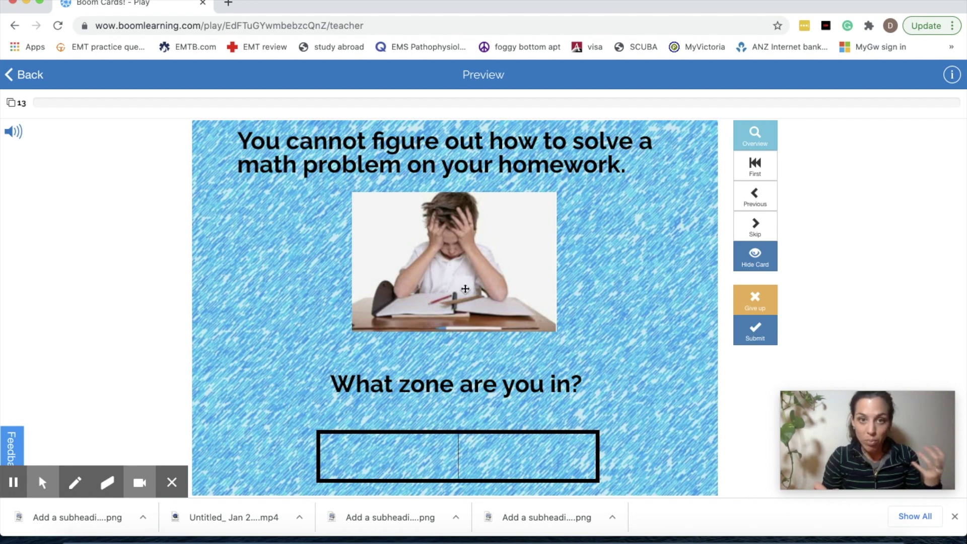
Answer the two zone cards with 'red' and 'green', then quit the preview to the library.
{"action": "type", "text": "red"}
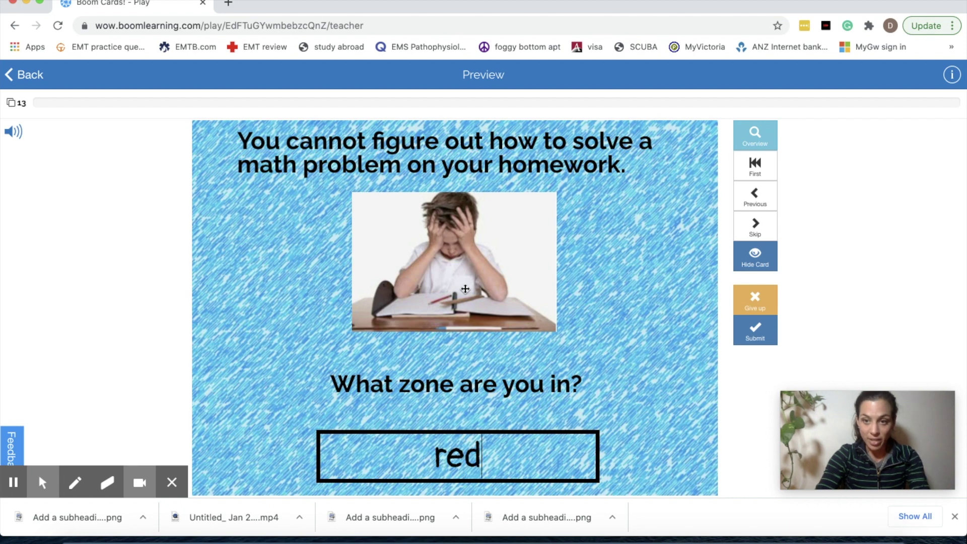
{"action": "key", "text": "Return"}
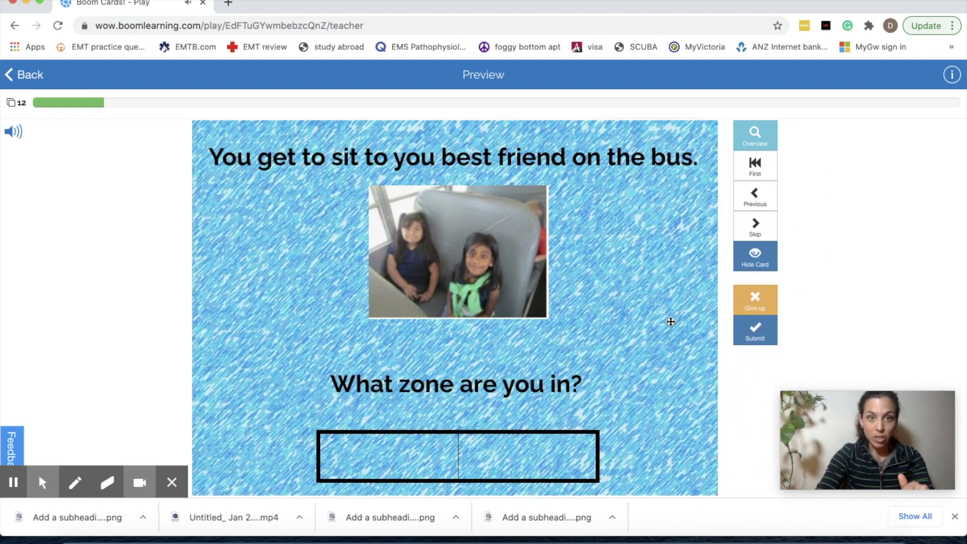
{"action": "type", "text": "greewn"}
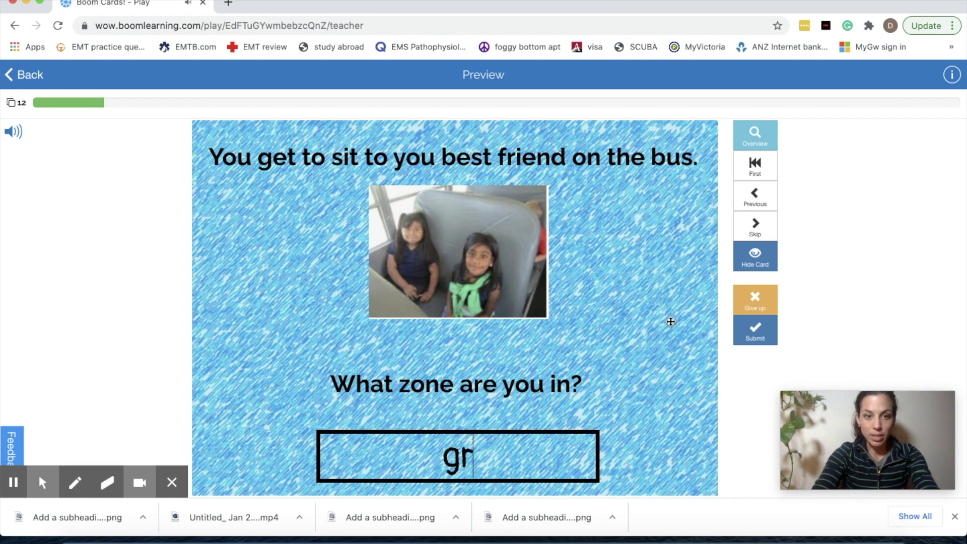
{"action": "key", "text": "BackSpace"}
{"action": "key", "text": "BackSpace"}
{"action": "type", "text": "n"}
{"action": "key", "text": "Return"}
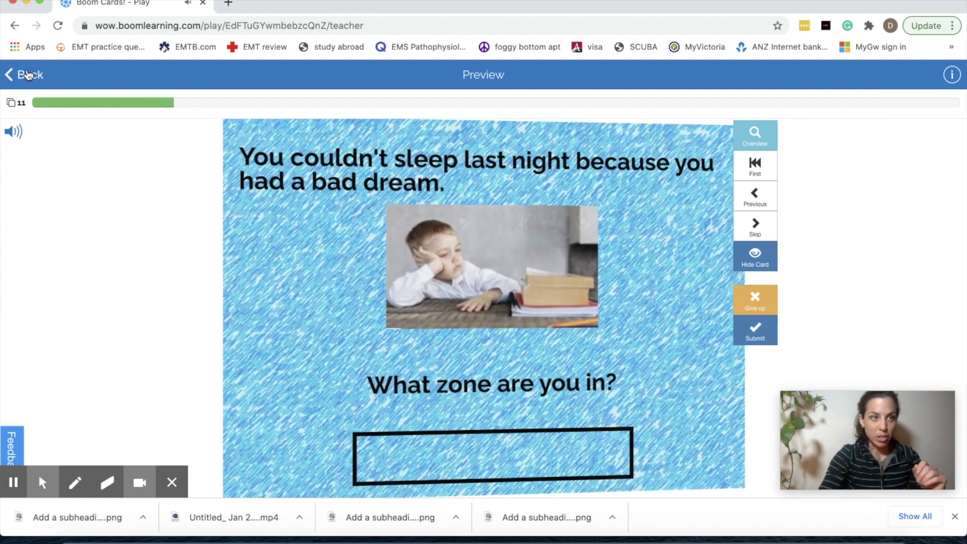
{"action": "left_click", "coordinate": [27, 75]}
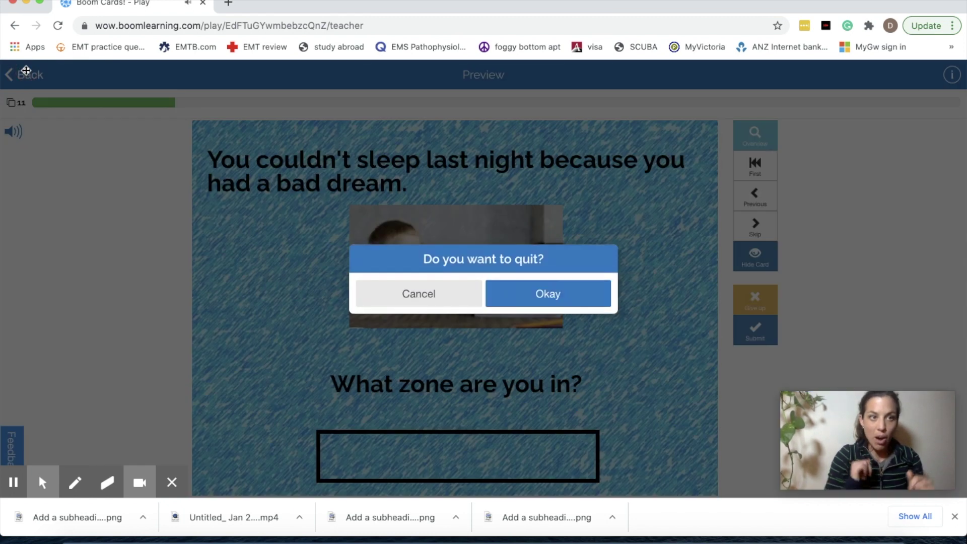
{"action": "left_click", "coordinate": [549, 299]}
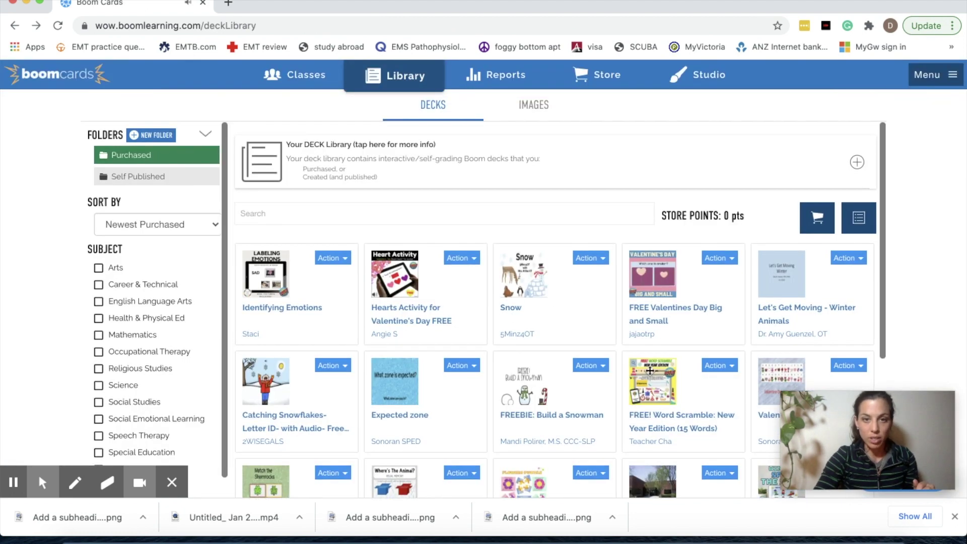
Open the FREEBIE: Build a Snowman preview and advance to the snowman-building card.
{"action": "scroll", "coordinate": [513, 351], "scroll_direction": "down", "scroll_amount": 3}
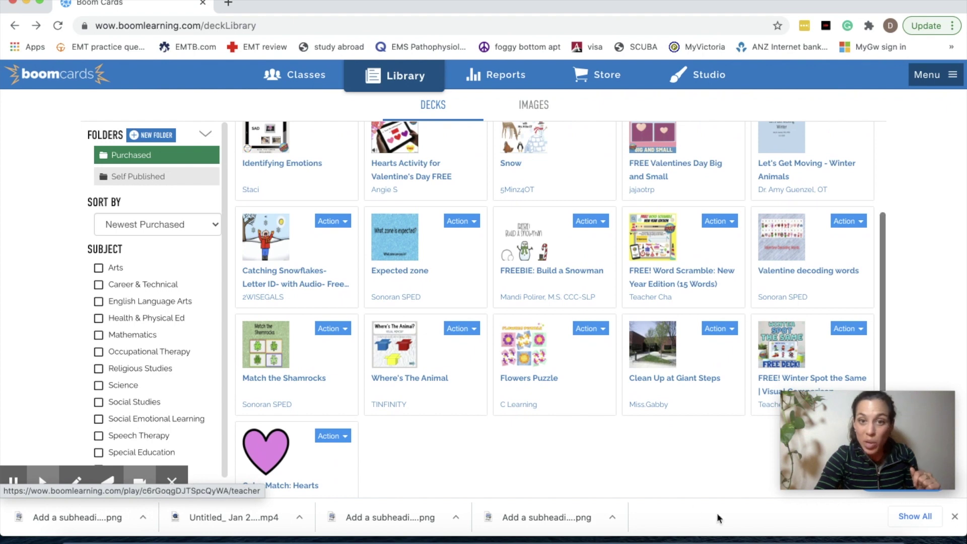
{"action": "left_click", "coordinate": [534, 249]}
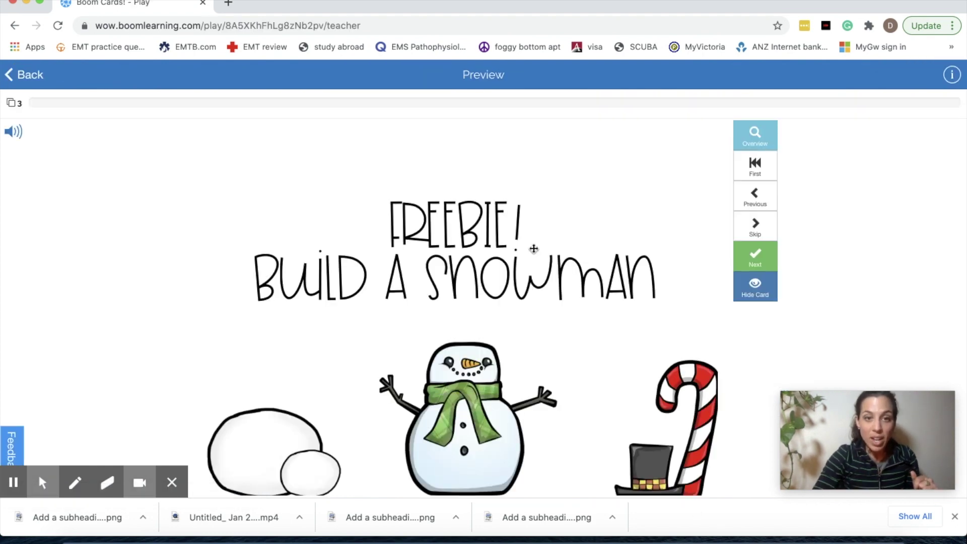
{"action": "left_click", "coordinate": [758, 262]}
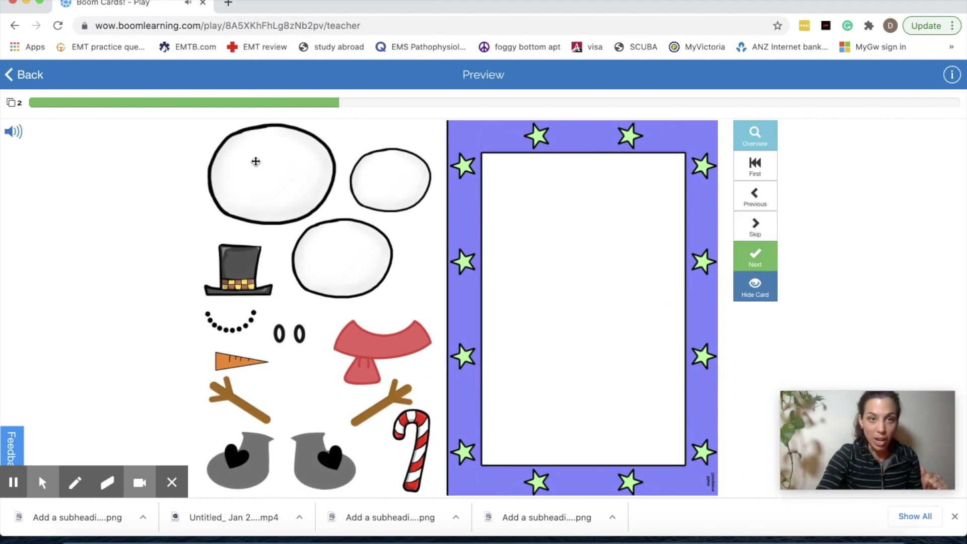
Stack the large, medium and small snowballs in the frame, then quit to the library.
{"action": "left_click_drag", "start_coordinate": [255, 156], "coordinate": [582, 379]}
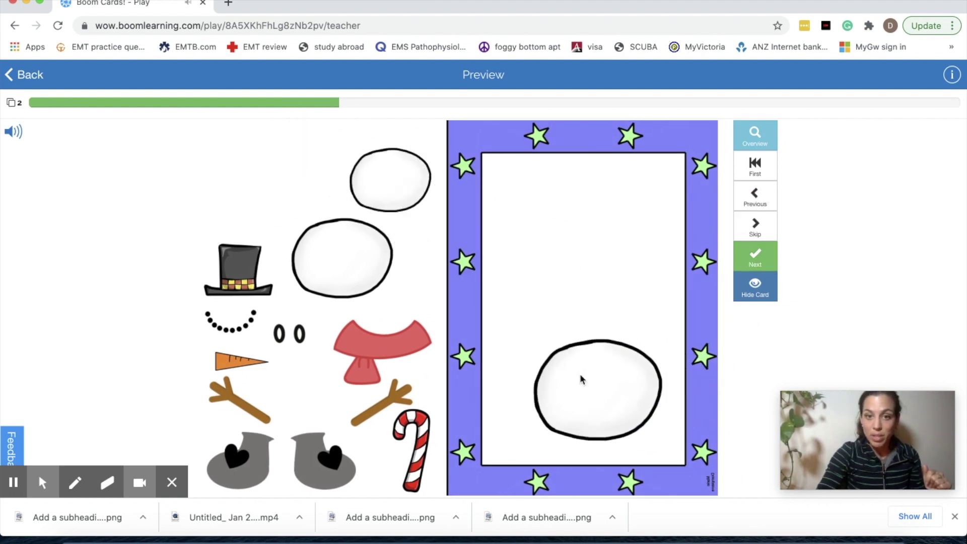
{"action": "left_click_drag", "start_coordinate": [347, 239], "coordinate": [611, 330]}
{"action": "left_click_drag", "start_coordinate": [397, 200], "coordinate": [571, 272]}
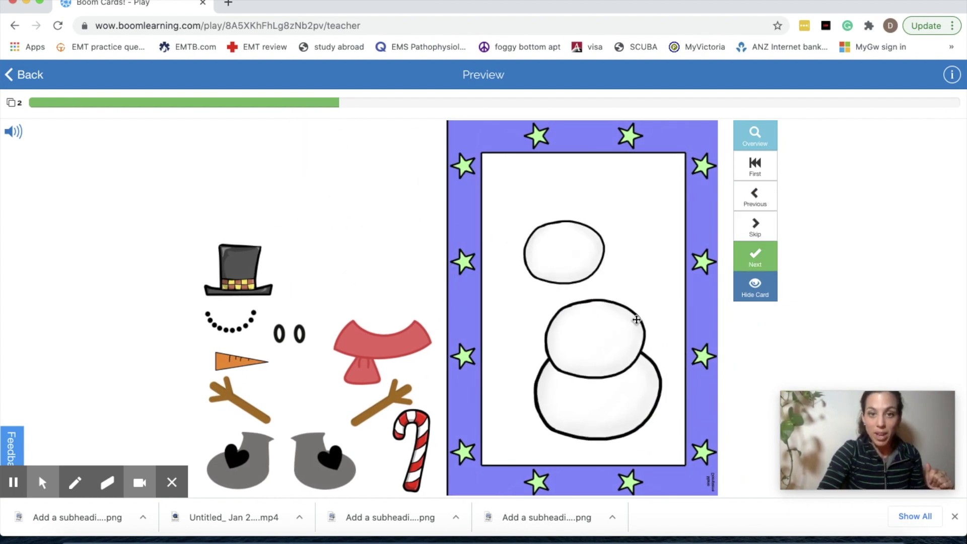
{"action": "left_click_drag", "start_coordinate": [636, 319], "coordinate": [630, 324]}
{"action": "left_click", "coordinate": [16, 75]}
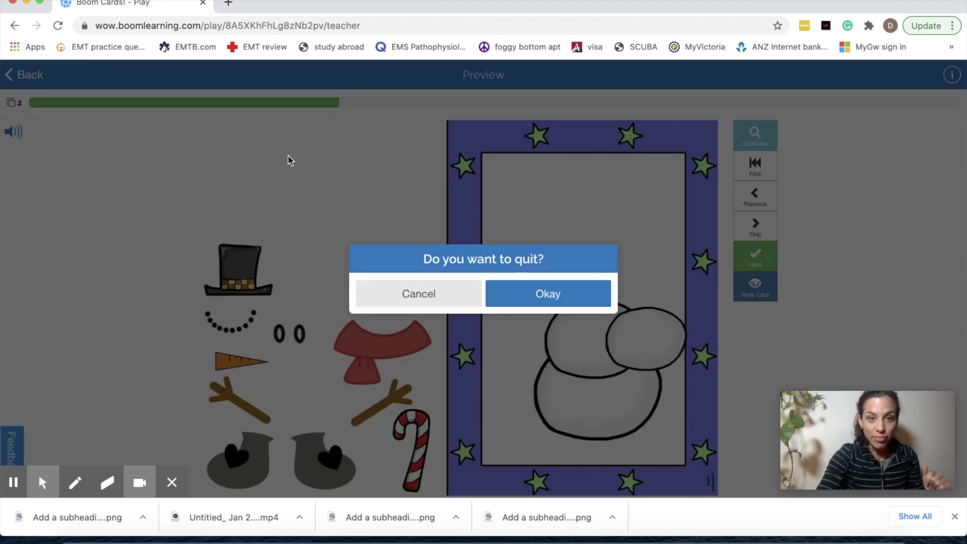
{"action": "left_click", "coordinate": [560, 292]}
{"action": "scroll", "coordinate": [316, 330], "scroll_direction": "down", "scroll_amount": 3}
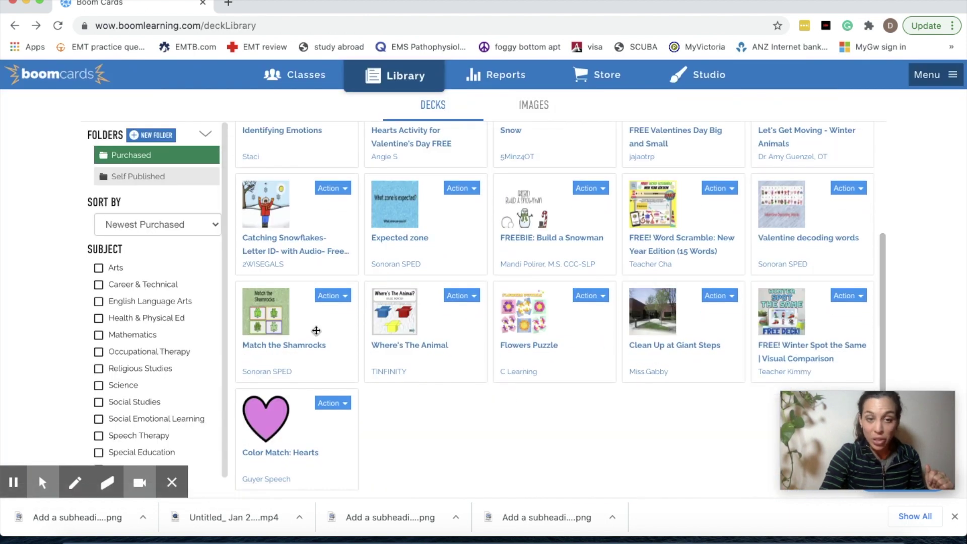
In Match the Shamrocks, pick the yellow-framed and four-leaf matches, then quit the preview.
{"action": "left_click", "coordinate": [270, 312]}
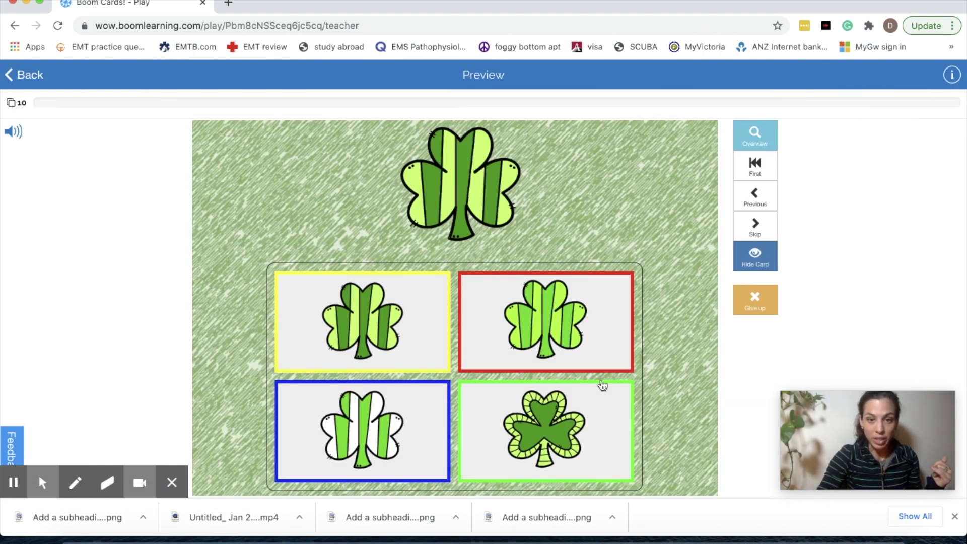
{"action": "left_click_drag", "start_coordinate": [389, 273], "coordinate": [391, 308]}
{"action": "left_click", "coordinate": [378, 318]}
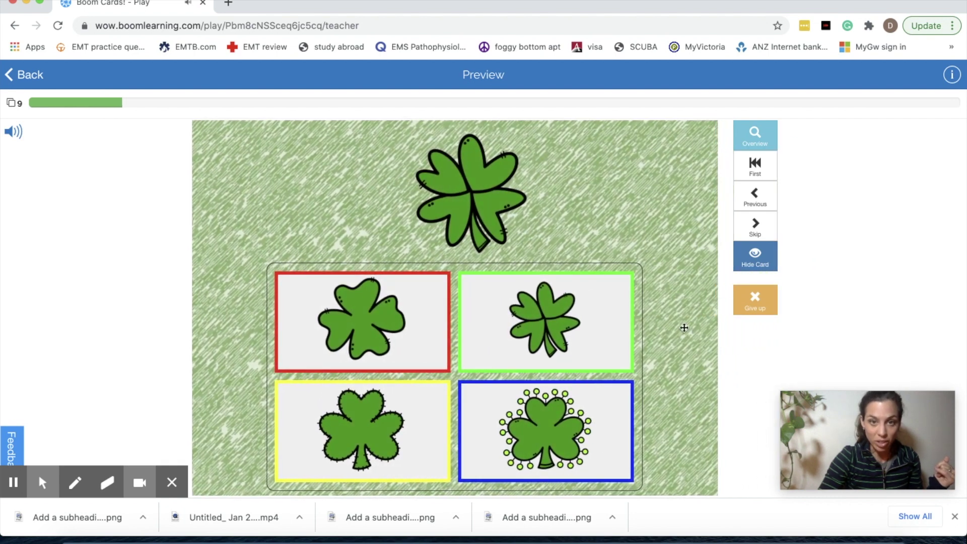
{"action": "left_click_drag", "start_coordinate": [624, 287], "coordinate": [604, 314]}
{"action": "left_click", "coordinate": [603, 317]}
{"action": "left_click", "coordinate": [8, 75]}
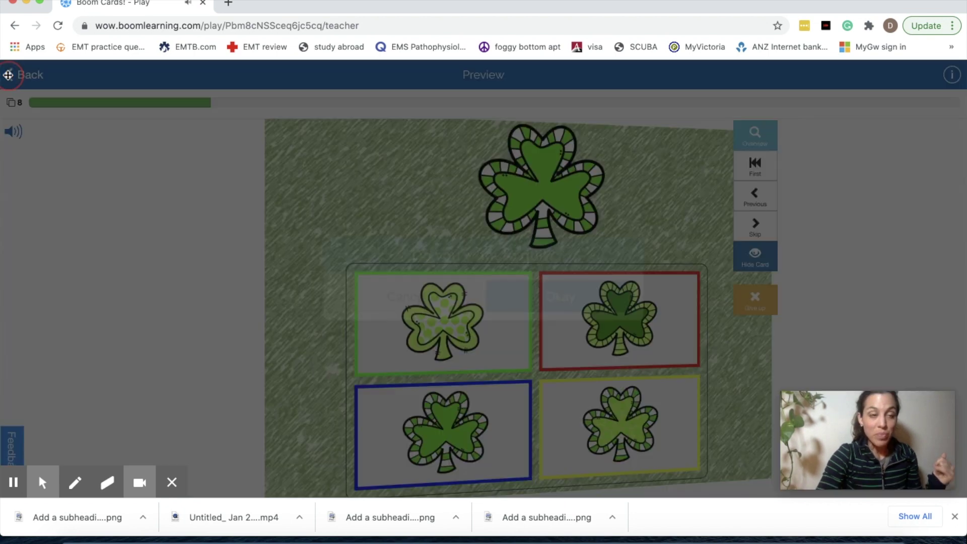
{"action": "left_click", "coordinate": [569, 291]}
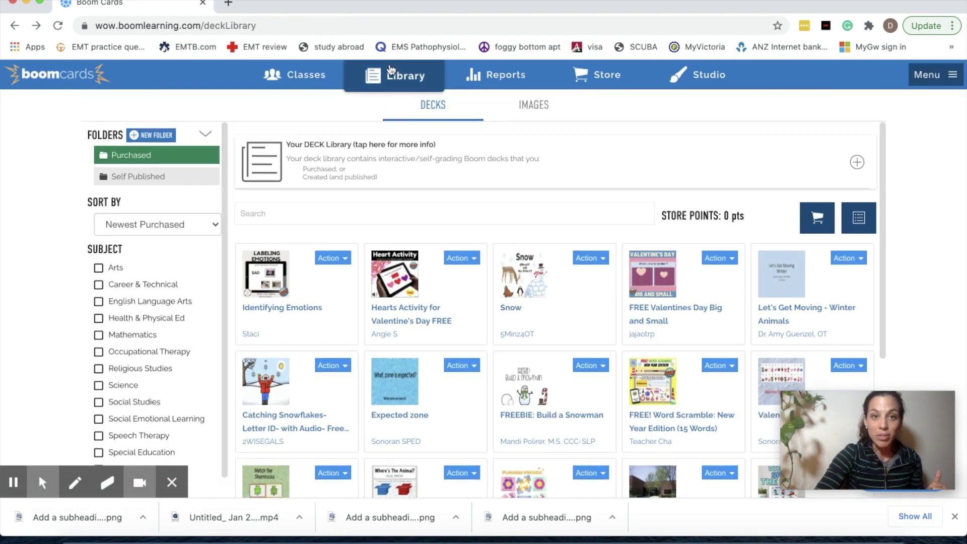
Scroll through the store's Occupational Therapy deck results, then return to the Library.
{"action": "left_click", "coordinate": [620, 83]}
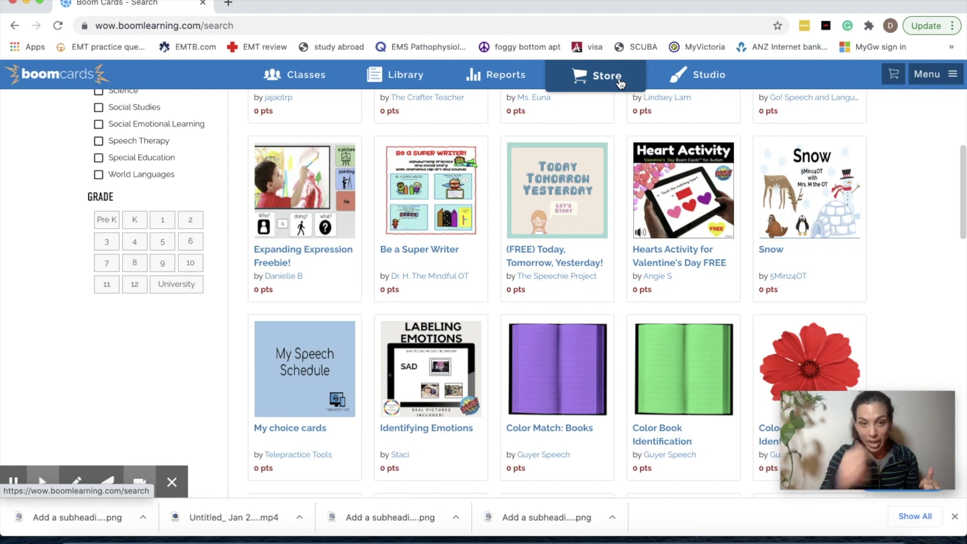
{"action": "scroll", "coordinate": [599, 349], "scroll_direction": "down", "scroll_amount": 15}
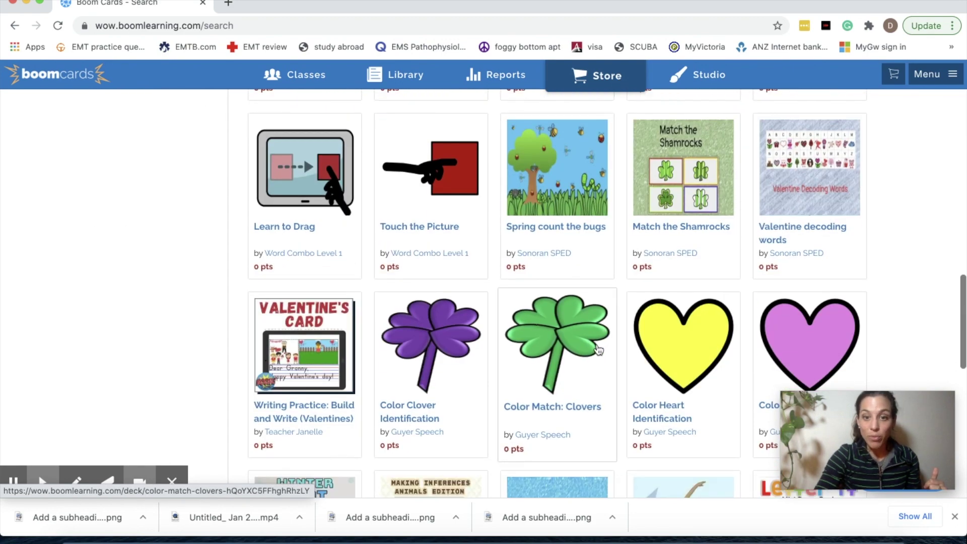
{"action": "scroll", "coordinate": [598, 350], "scroll_direction": "down", "scroll_amount": 6}
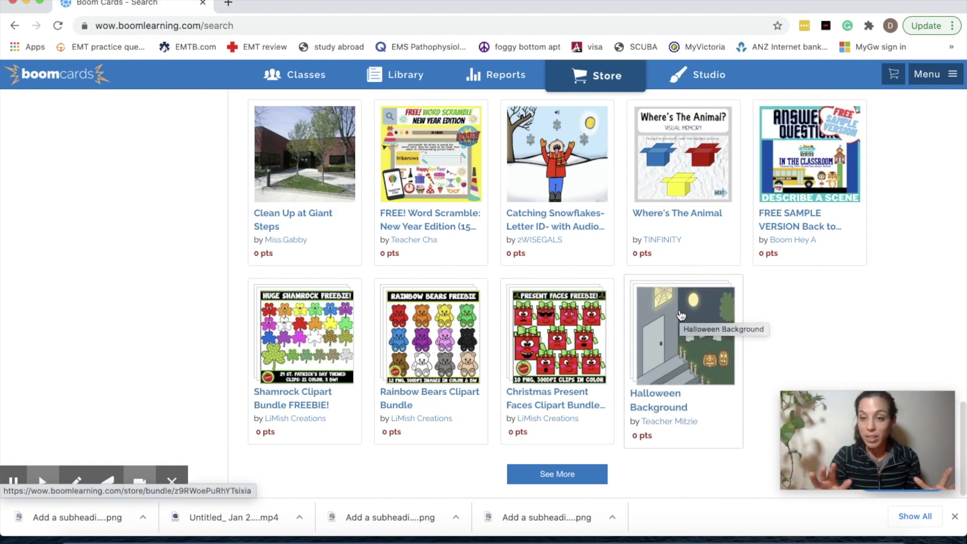
{"action": "scroll", "coordinate": [824, 318], "scroll_direction": "up", "scroll_amount": 15}
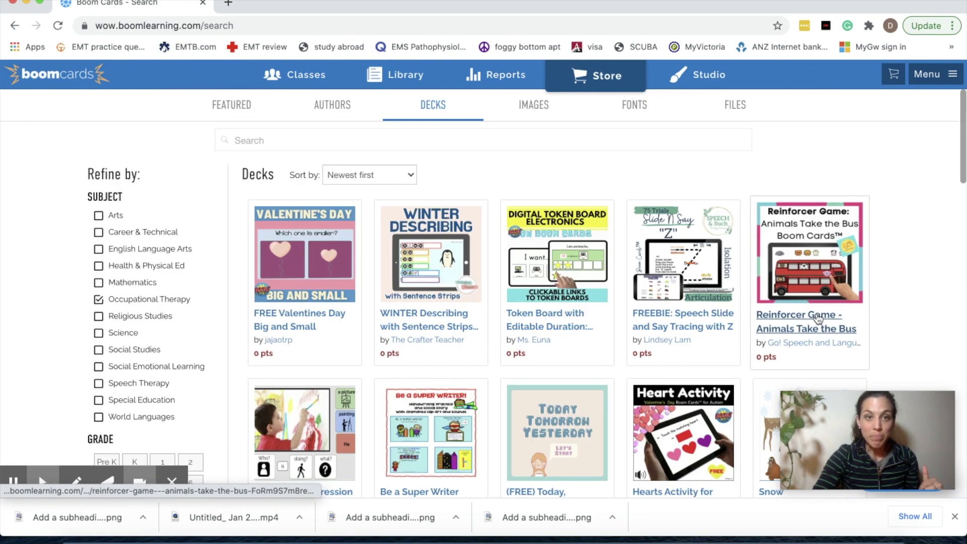
{"action": "left_click", "coordinate": [406, 80]}
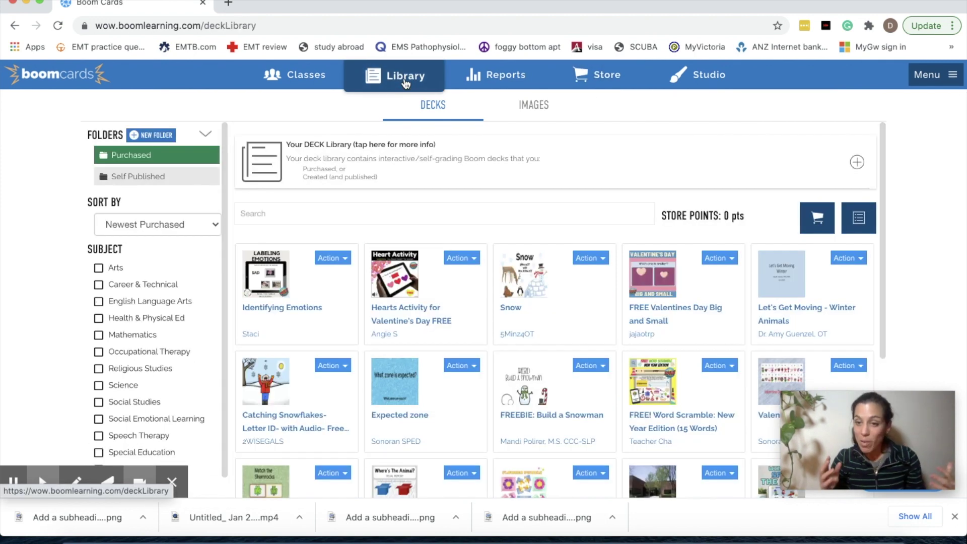